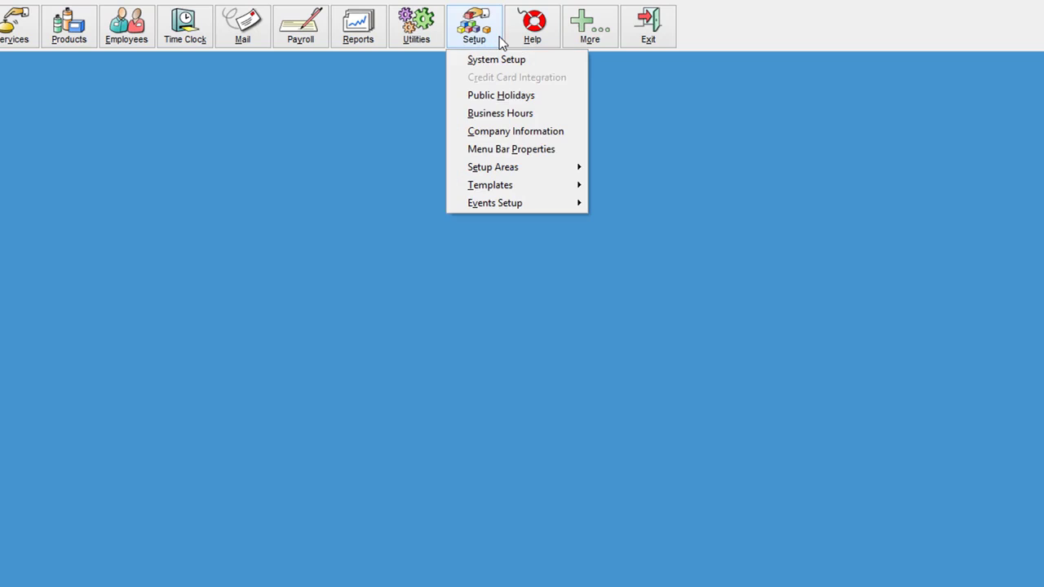
Open the Payroll defaults in System Setup for editing.
left_click(553, 65)
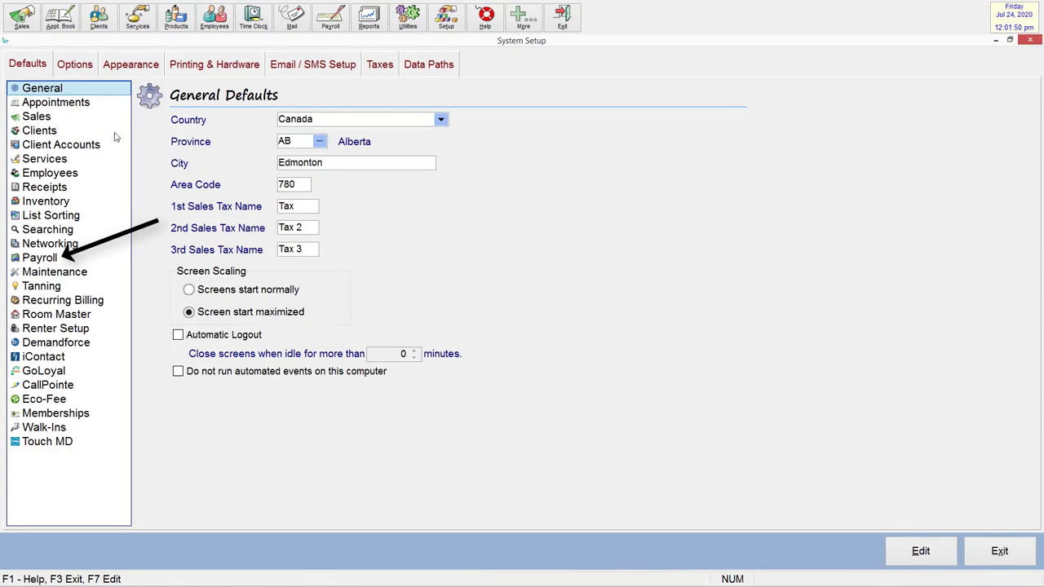
left_click(53, 262)
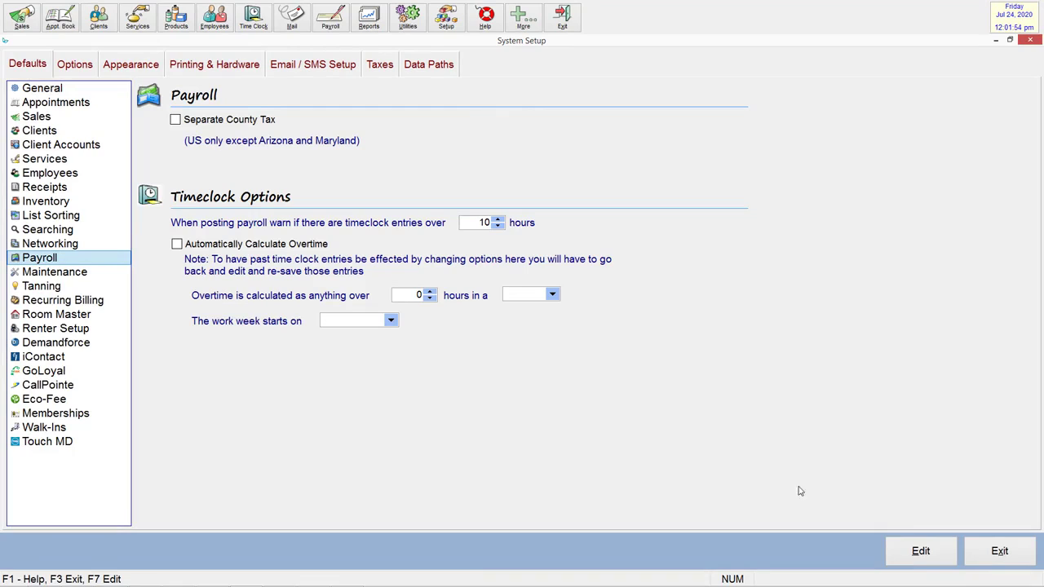
left_click(921, 551)
Try switching Separate County Tax on and off, and lowering the payroll warning threshold for timeclock entries to 8 hours.
left_click(175, 121)
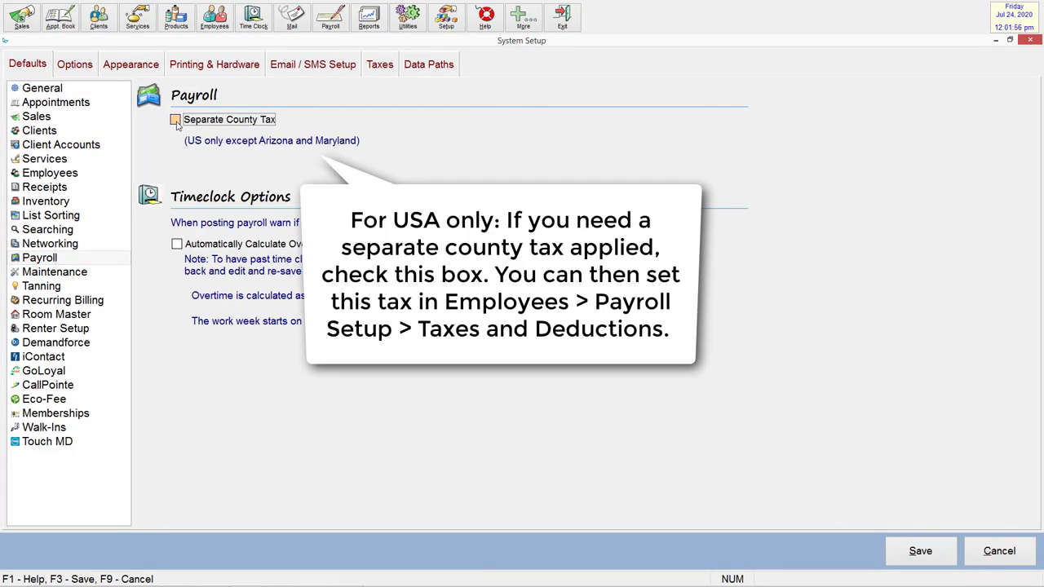
left_click(175, 121)
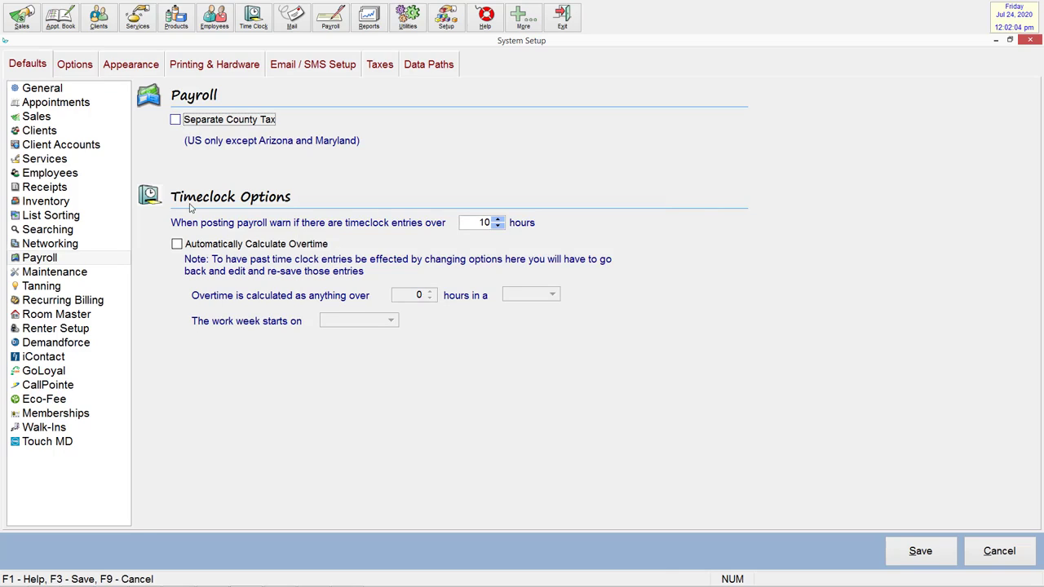
left_click(497, 227)
left_click(497, 227)
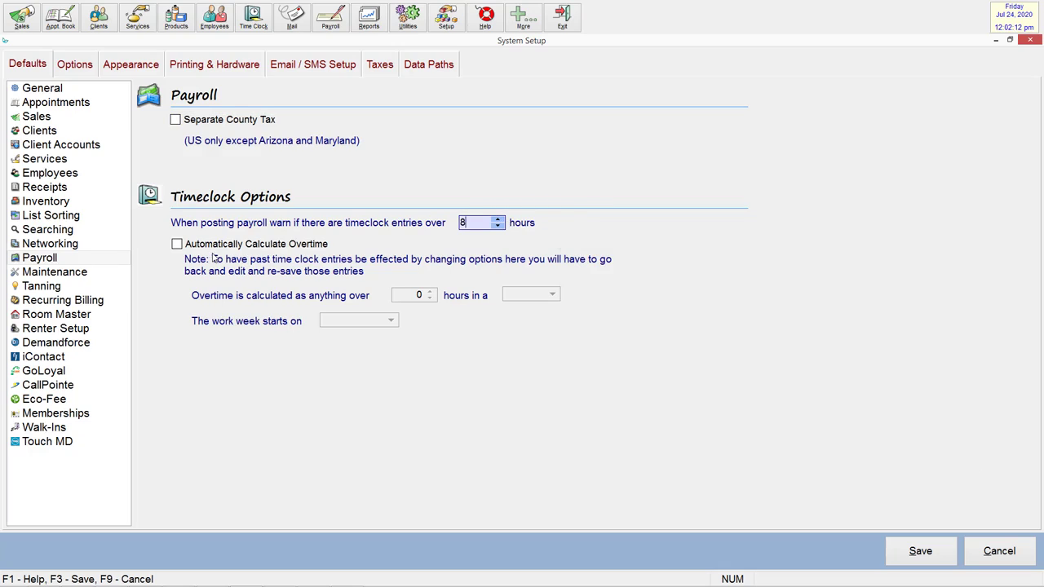
left_click(176, 244)
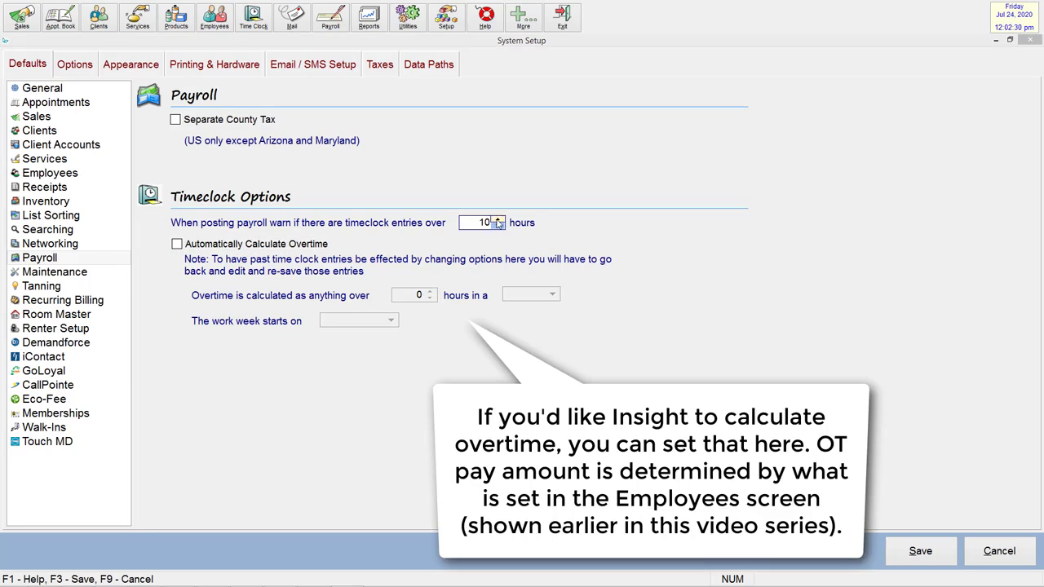
Enable automatic overtime calculation and set overtime to anything over 8 hours in a Day.
left_click(176, 244)
left_click(430, 292)
left_click(430, 293)
left_click(429, 293)
left_click(430, 293)
left_click(430, 293)
left_click(430, 293)
left_click(430, 293)
left_click(430, 293)
left_click(516, 294)
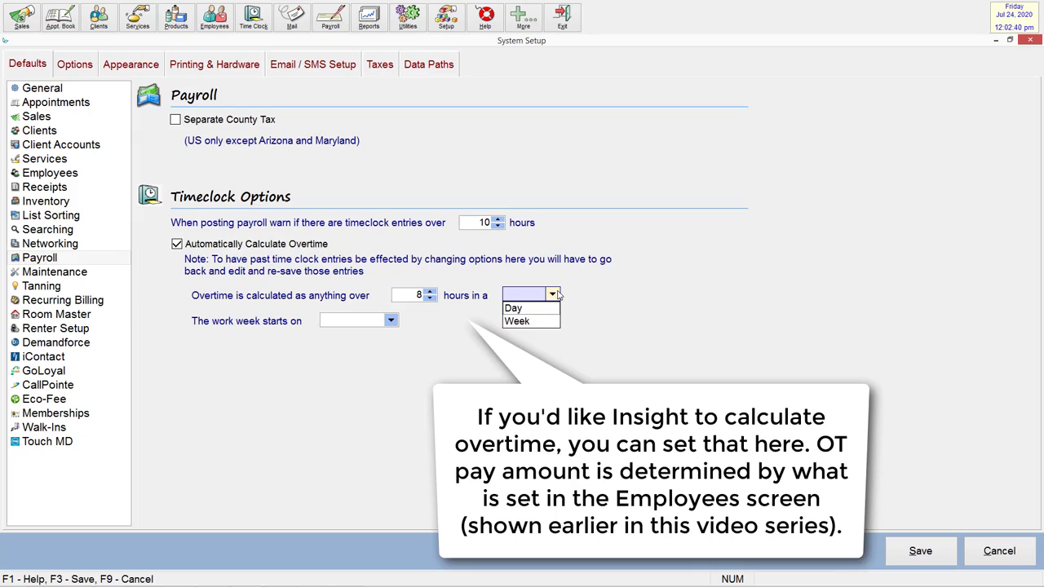
left_click(530, 308)
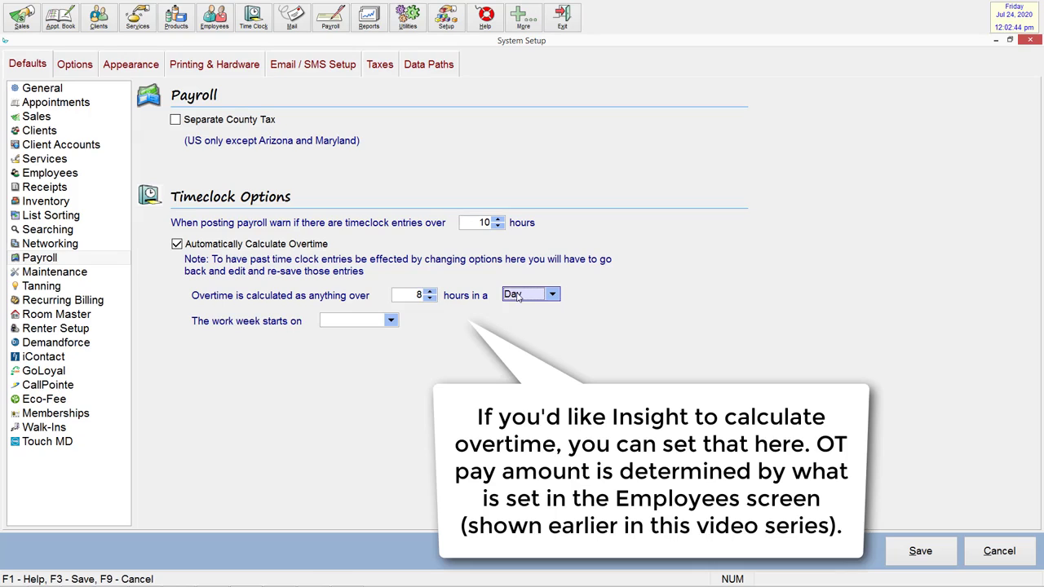
Try an overtime threshold of 40 hours in a Week, and restore it to 8 hours in a Day.
left_click(415, 294)
type("40")
key("Tab")
left_click(531, 295)
left_click(522, 321)
left_click(412, 295)
type("8")
left_click(553, 294)
left_click(510, 316)
Set the work week to start on Sunday and save the payroll defaults.
left_click(391, 322)
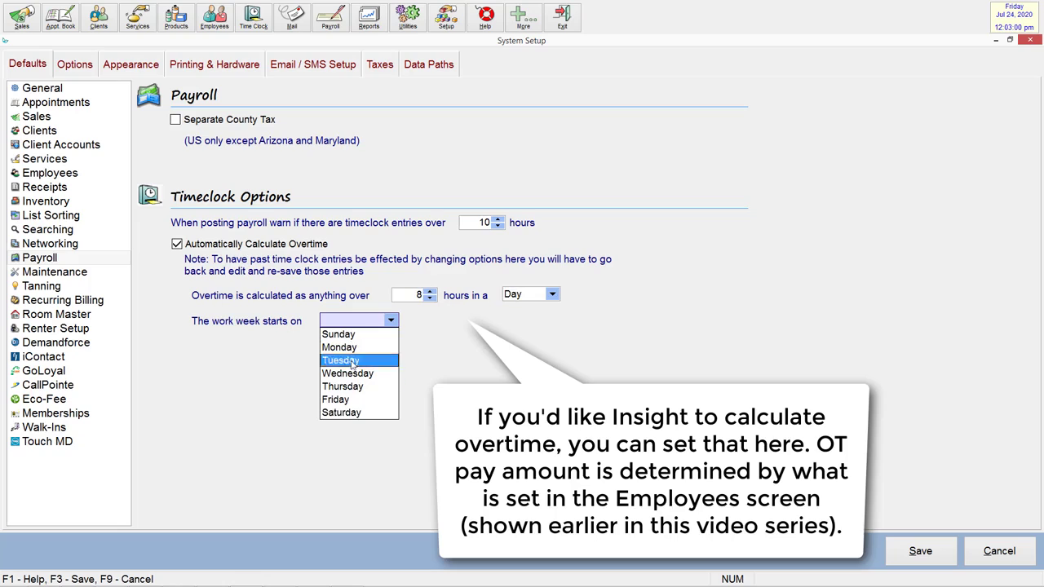
left_click(352, 335)
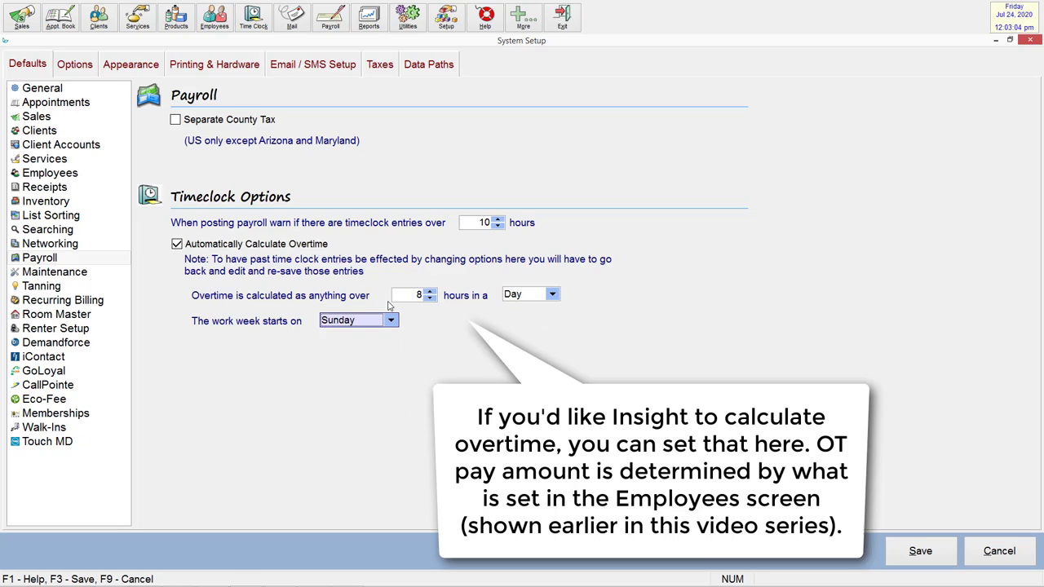
left_click(935, 541)
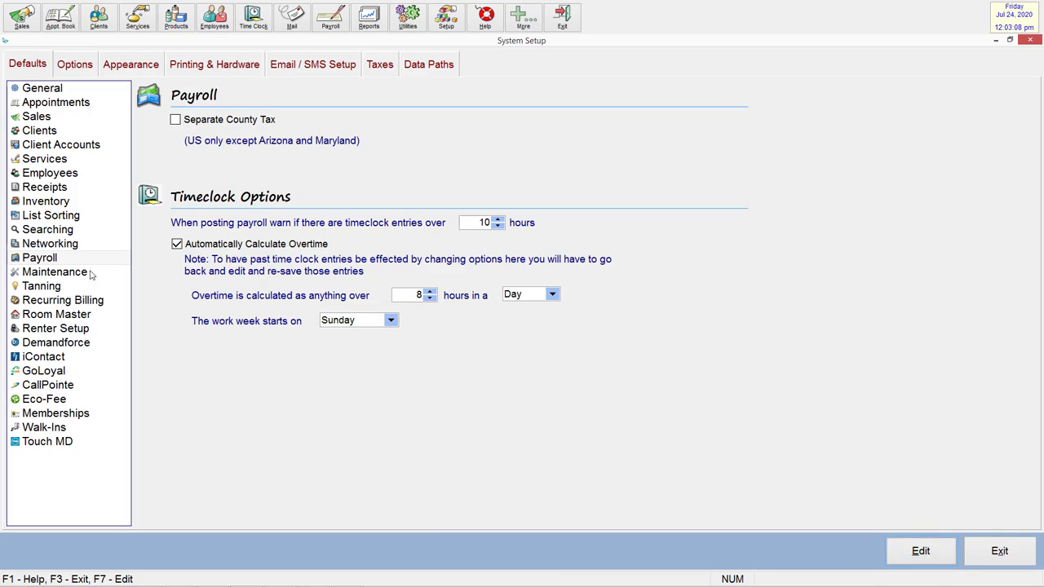
Open the Payroll feature options for editing, and switch Disable Prior Pay Period Adjustments on and back off.
left_click(75, 70)
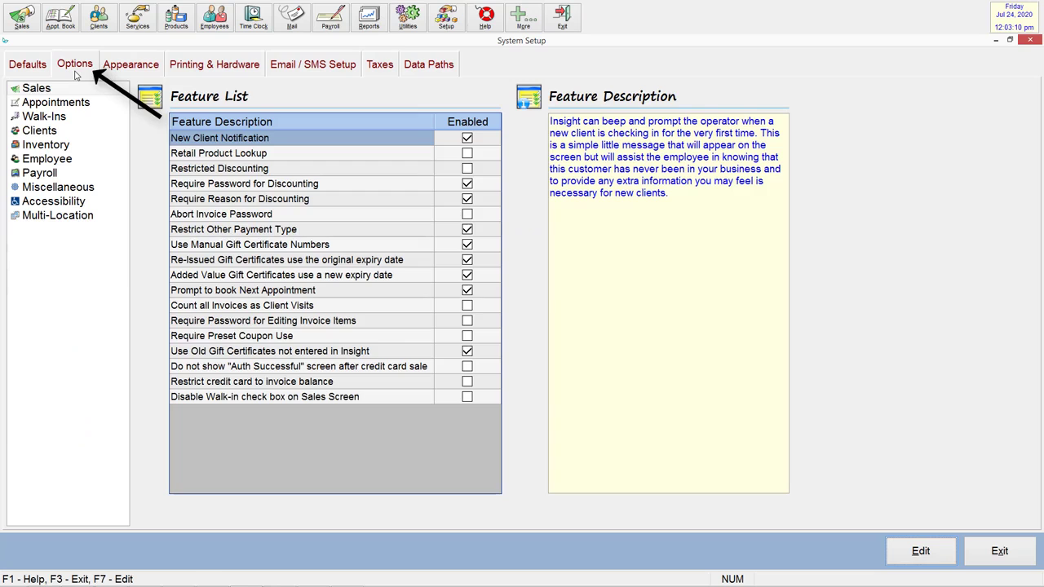
left_click(37, 173)
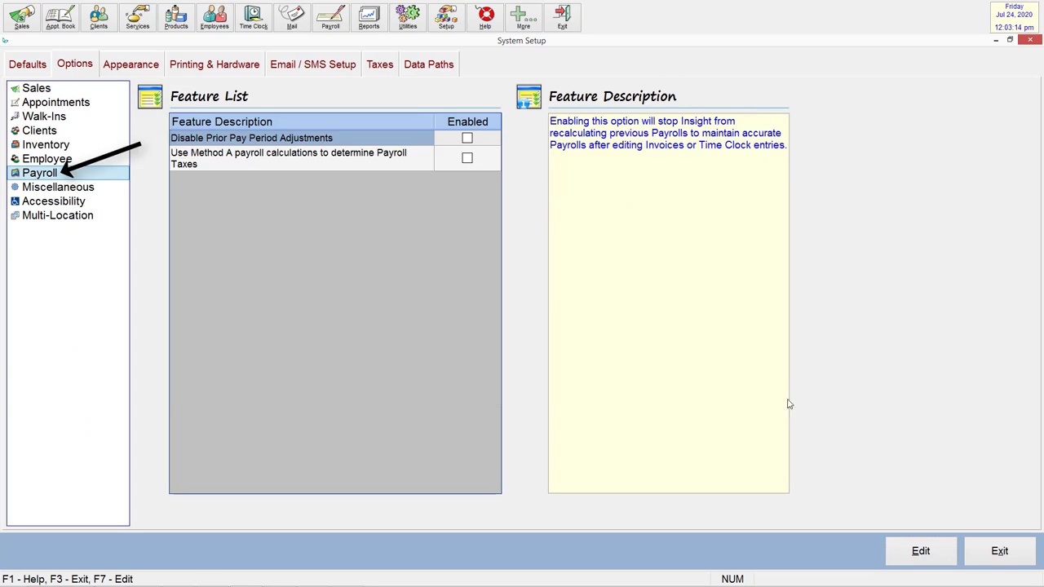
left_click(949, 553)
left_click(477, 180)
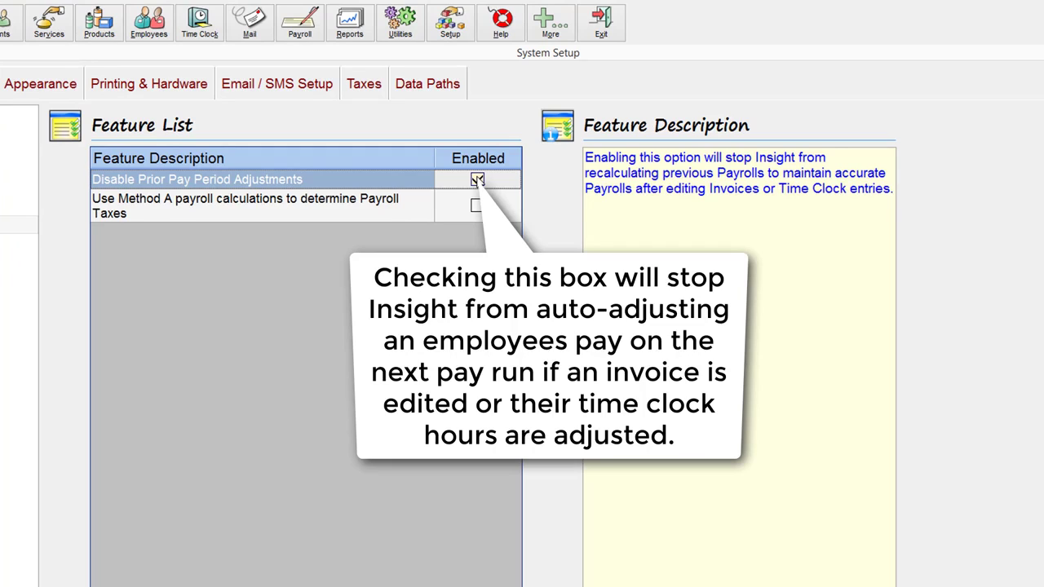
left_click(478, 179)
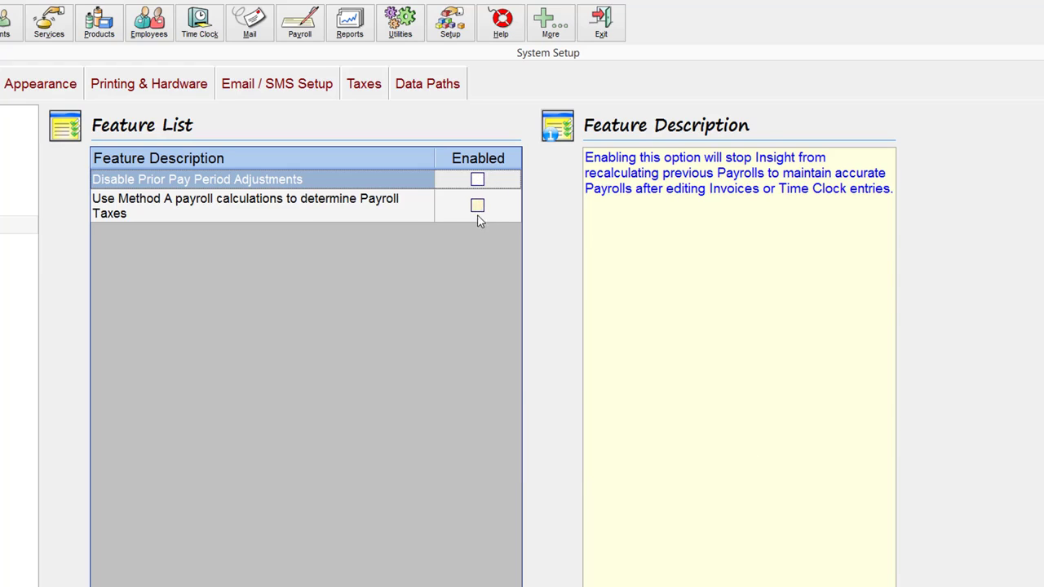
Enable Method A payroll calculations for determining payroll taxes, save the options, and exit System Setup.
left_click(398, 209)
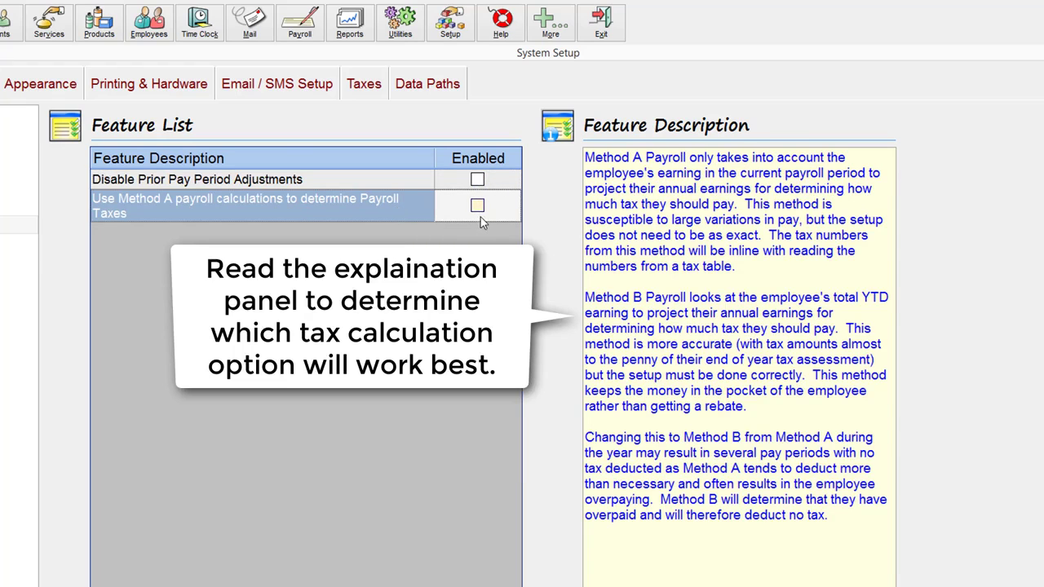
left_click(478, 209)
left_click(858, 514)
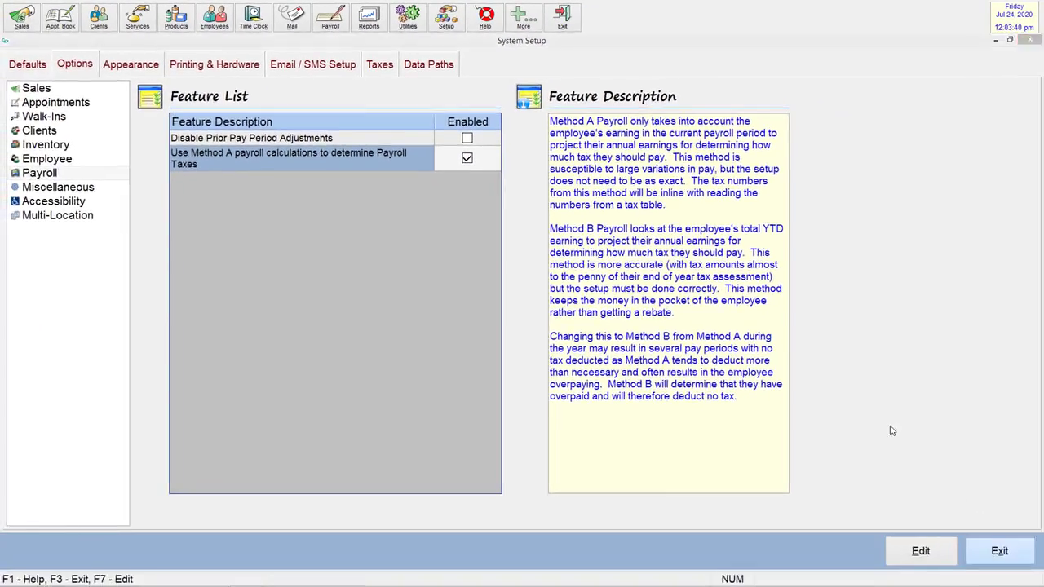
key("F3")
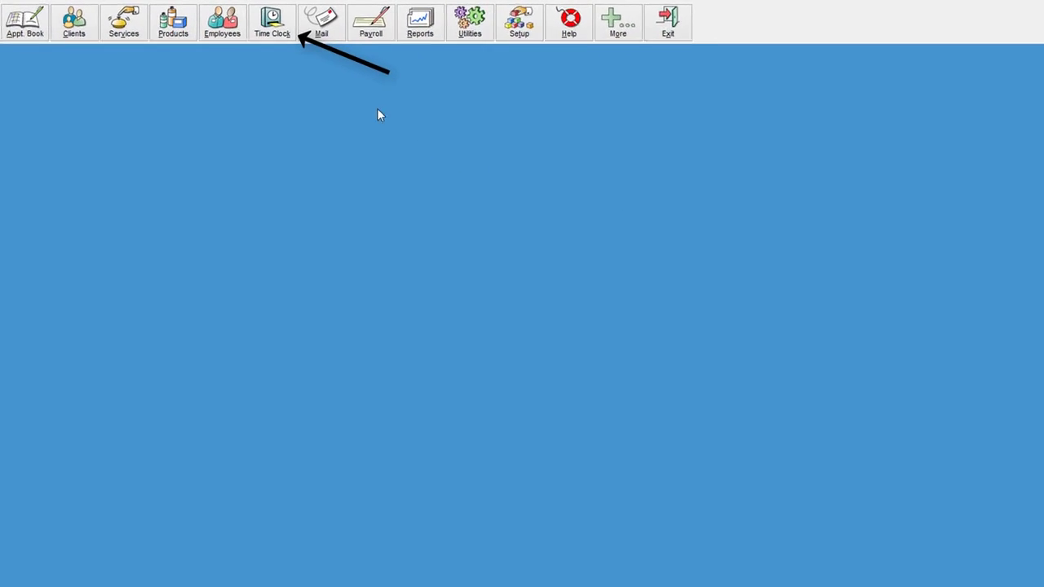
Open the Time Clock by entering the employee's password.
left_click(302, 20)
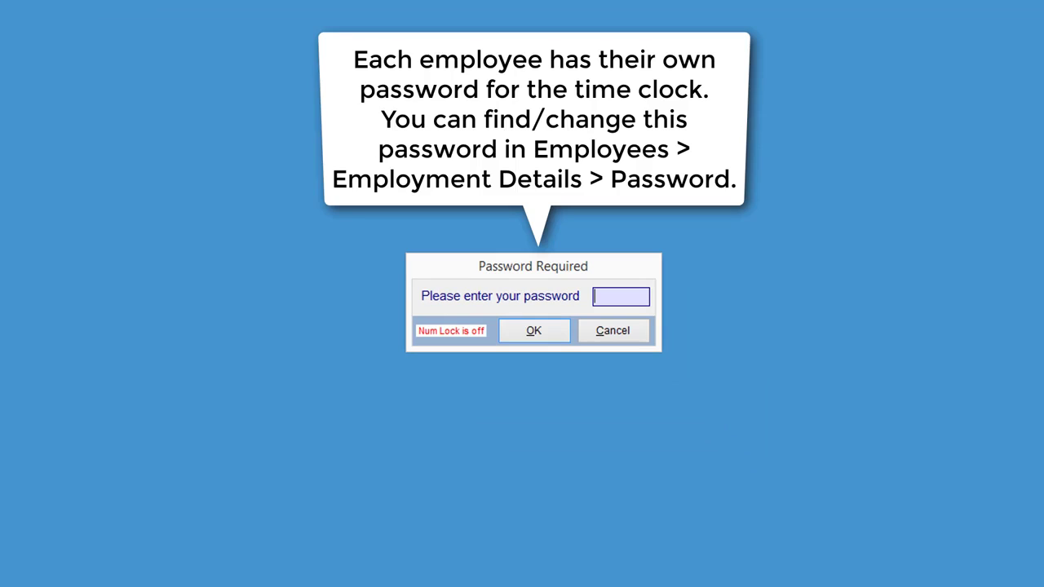
type("*")
key("Return")
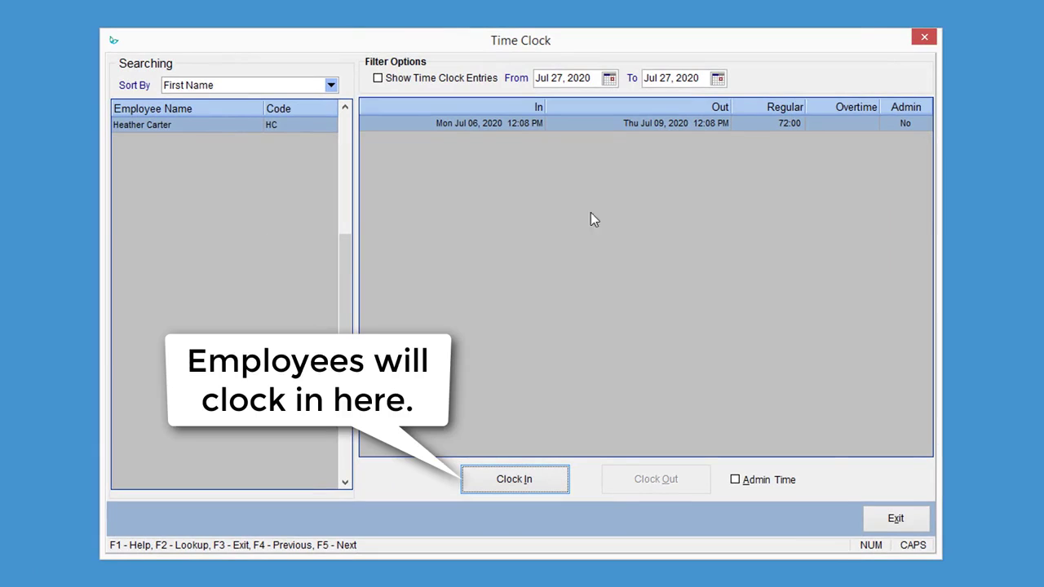
Clock the employee in, select the new time entry, and clock the employee out.
left_click(549, 479)
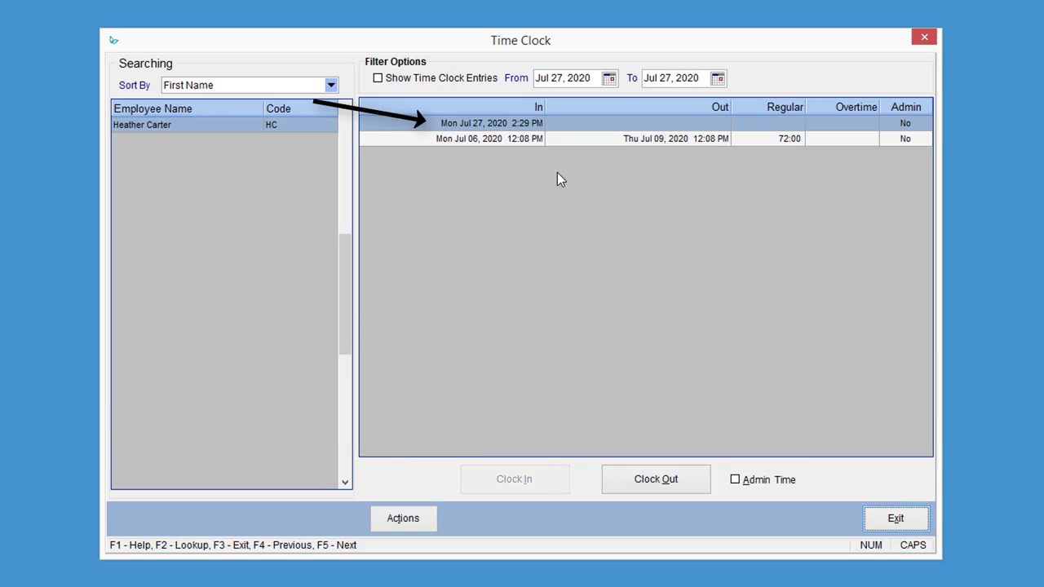
left_click(516, 128)
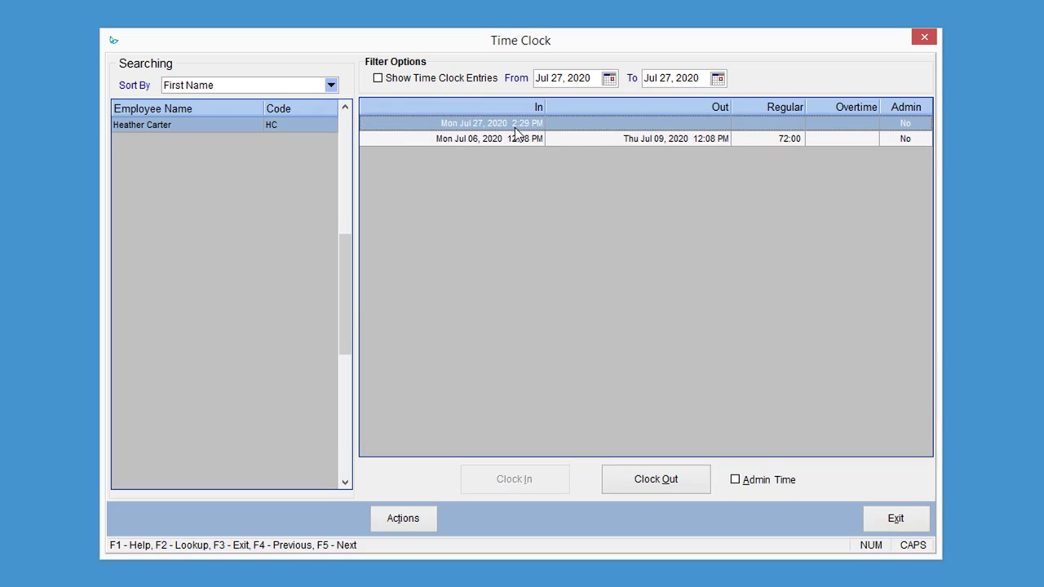
left_click(685, 483)
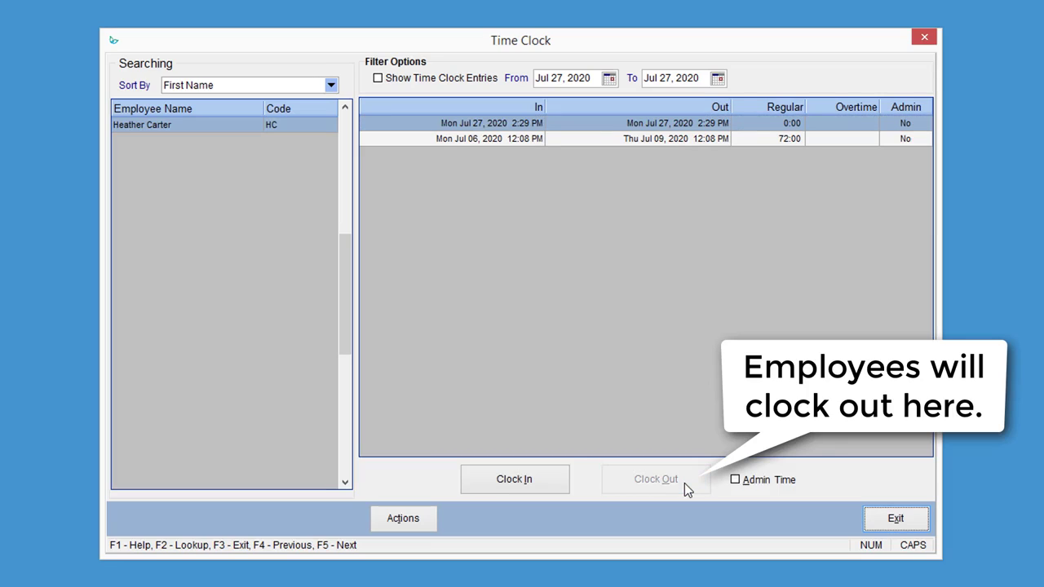
Review the employee's listed time clock entries and close the Time Clock.
left_click(540, 127)
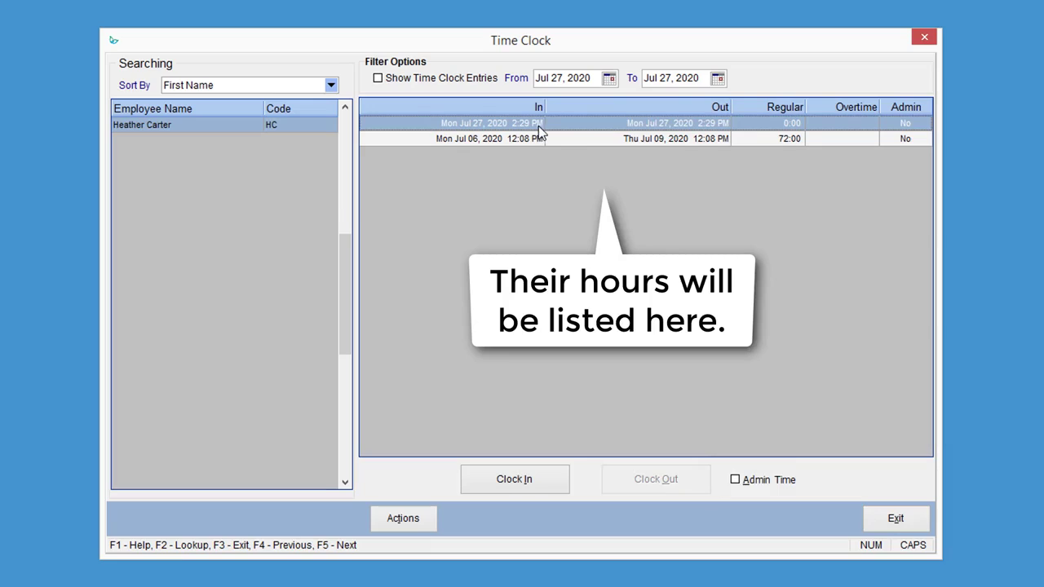
left_click(528, 140)
left_click(523, 125)
left_click(896, 518)
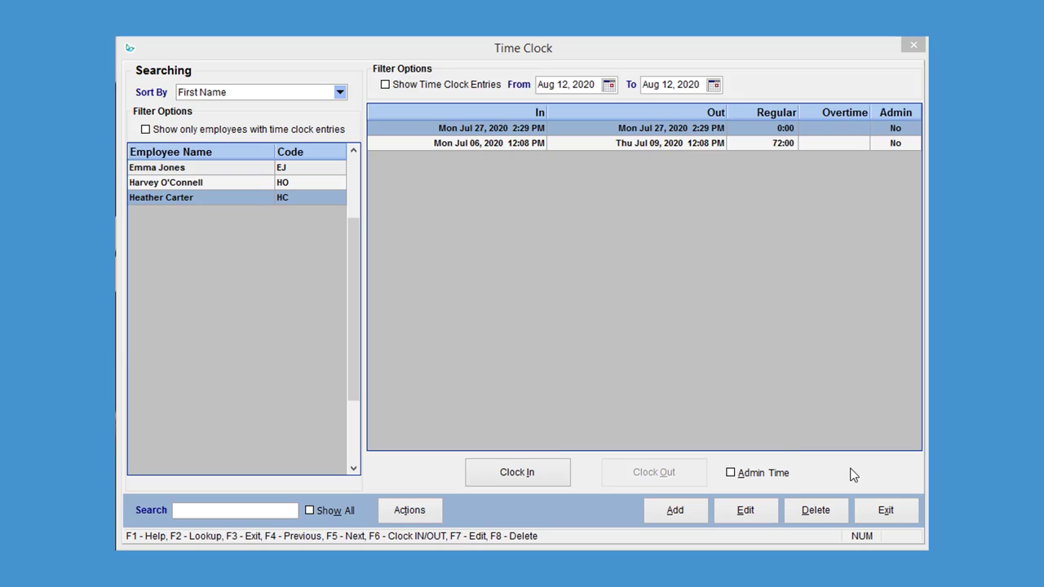
Open the employee's Jul 27, 2020 time entry for editing, go through its clock-in and clock-out fields, and save it.
left_click(765, 517)
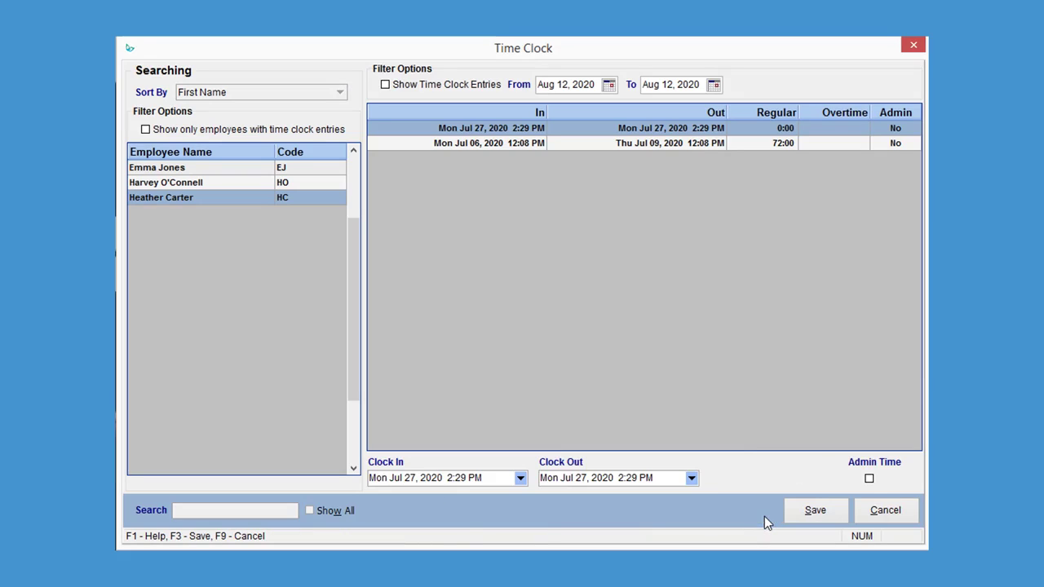
left_click(692, 480)
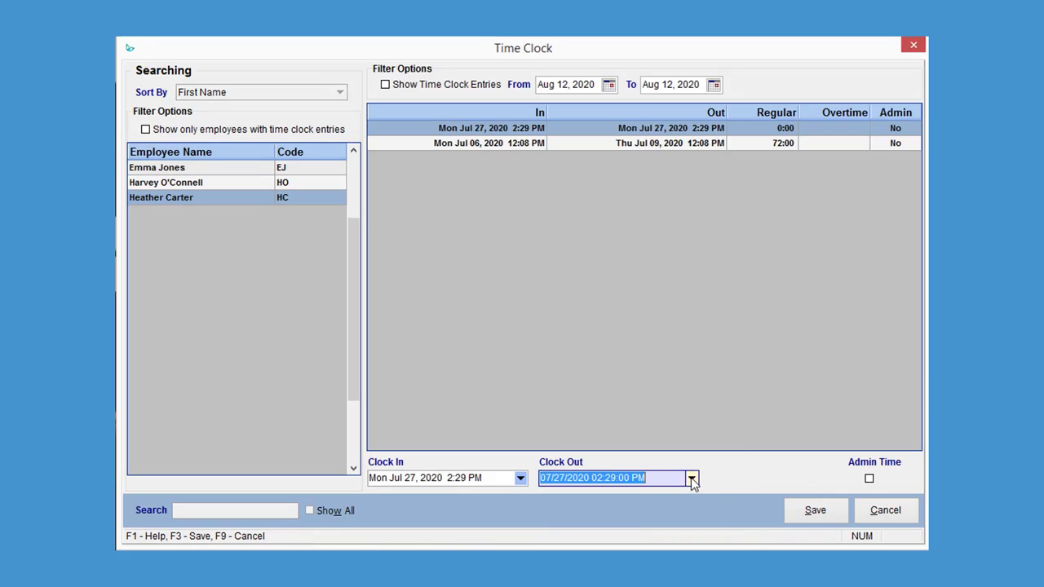
left_click(470, 478)
left_click(643, 482)
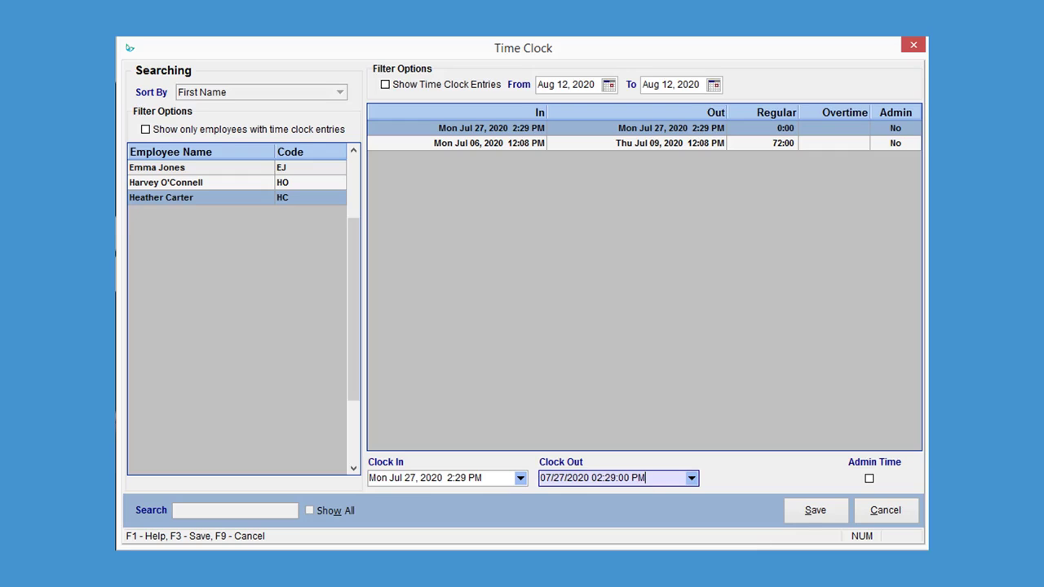
left_click(823, 511)
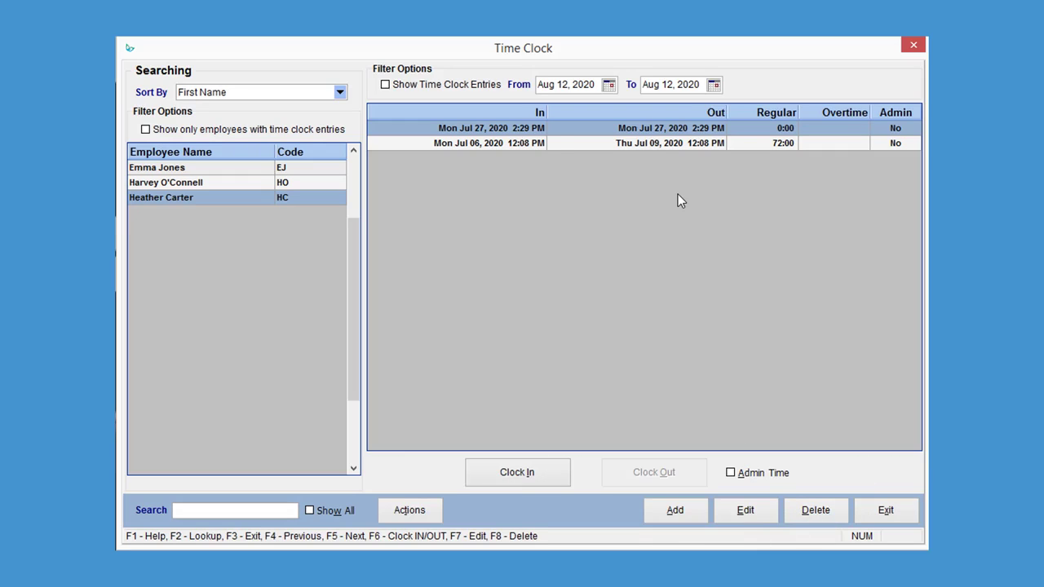
Add a time clock entry with clock-in and clock-out both at Aug 12, 2020 3:34 PM, and save it.
left_click(691, 509)
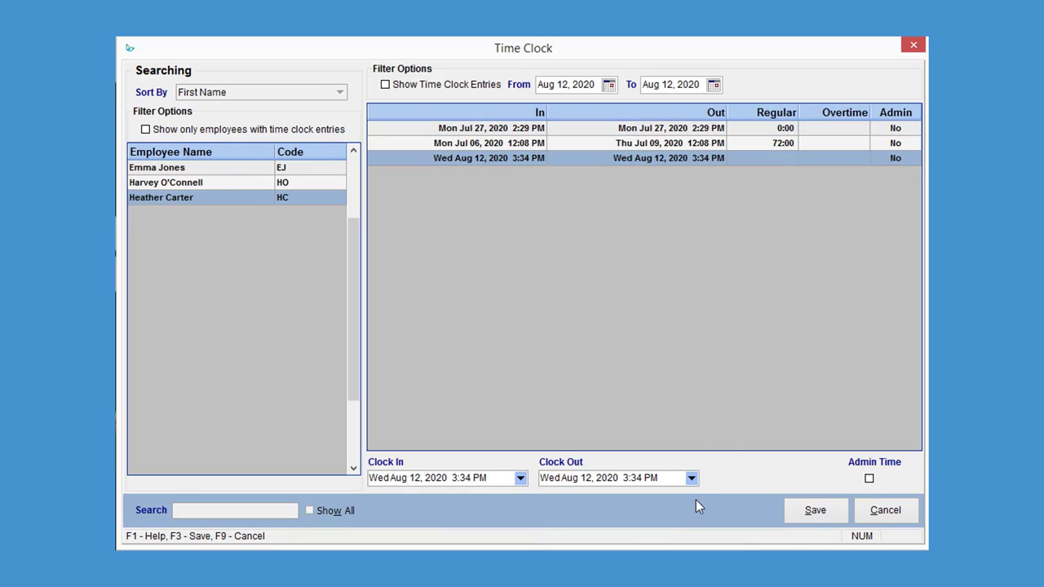
left_click(486, 478)
left_click(643, 478)
left_click(815, 509)
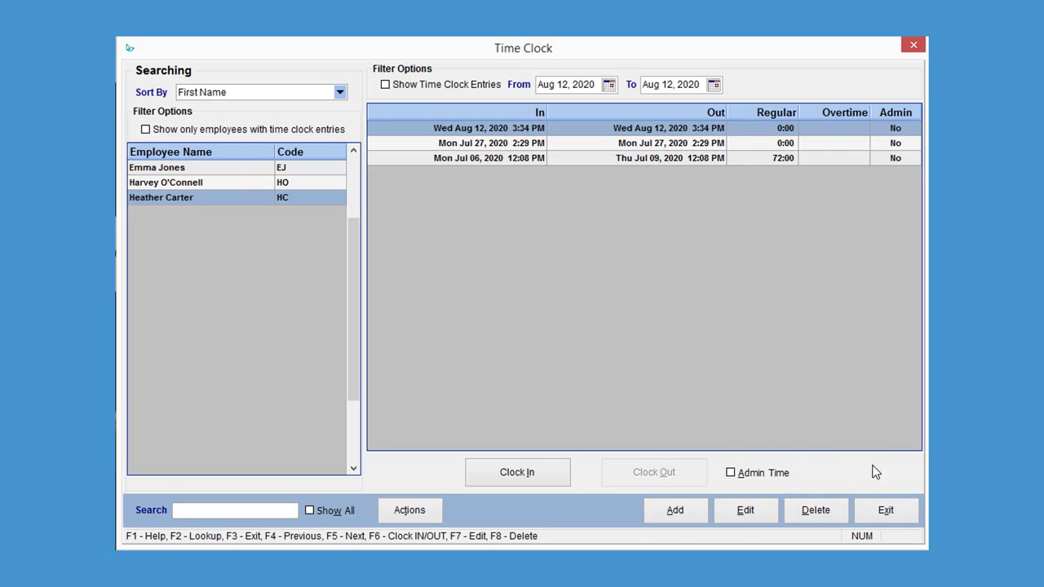
Check the time clock entries of the other two listed employees and exit the Time Clock.
left_click(251, 181)
left_click(258, 169)
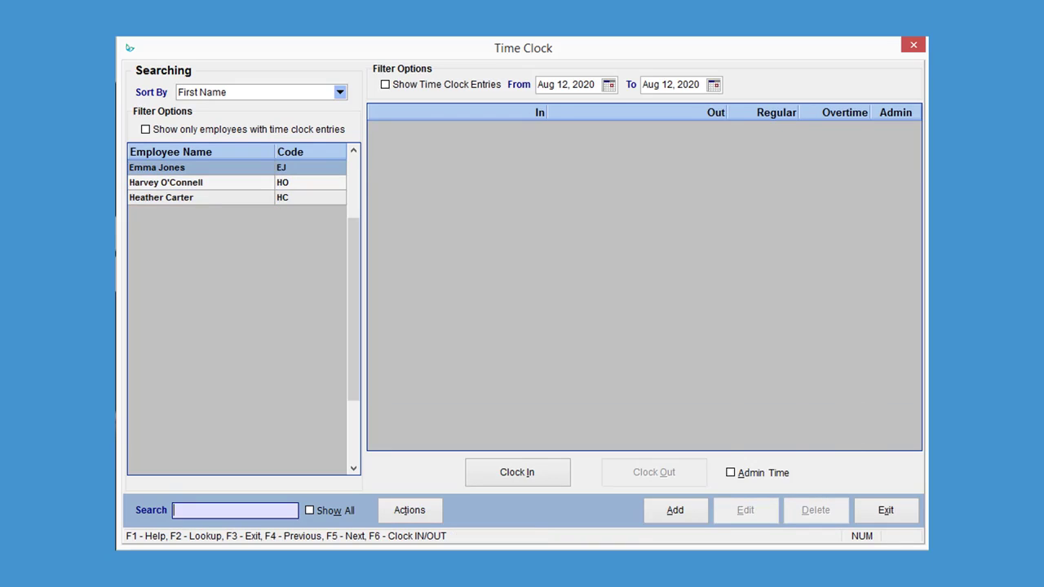
left_click(907, 510)
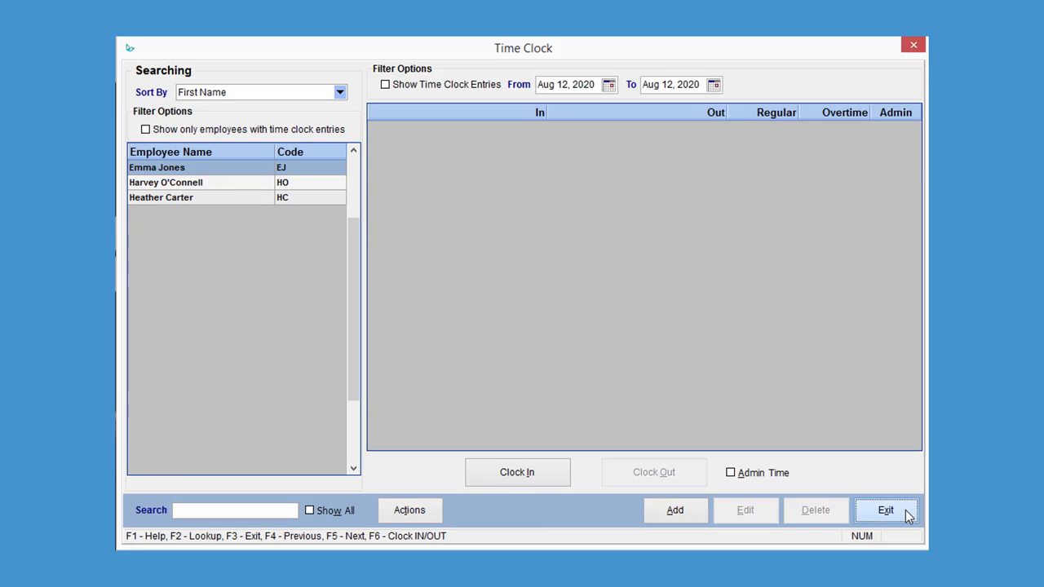